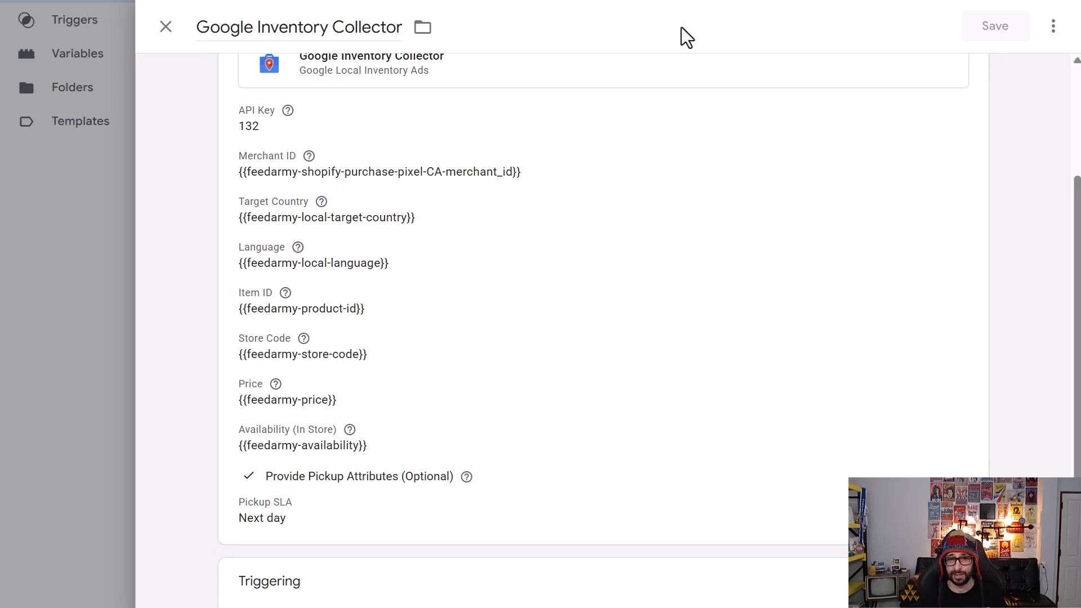
- Switch to VS Code and examine the local target country, language and store code constants in the FeedArmy GTM pixel file
mouse_move(305, 164)
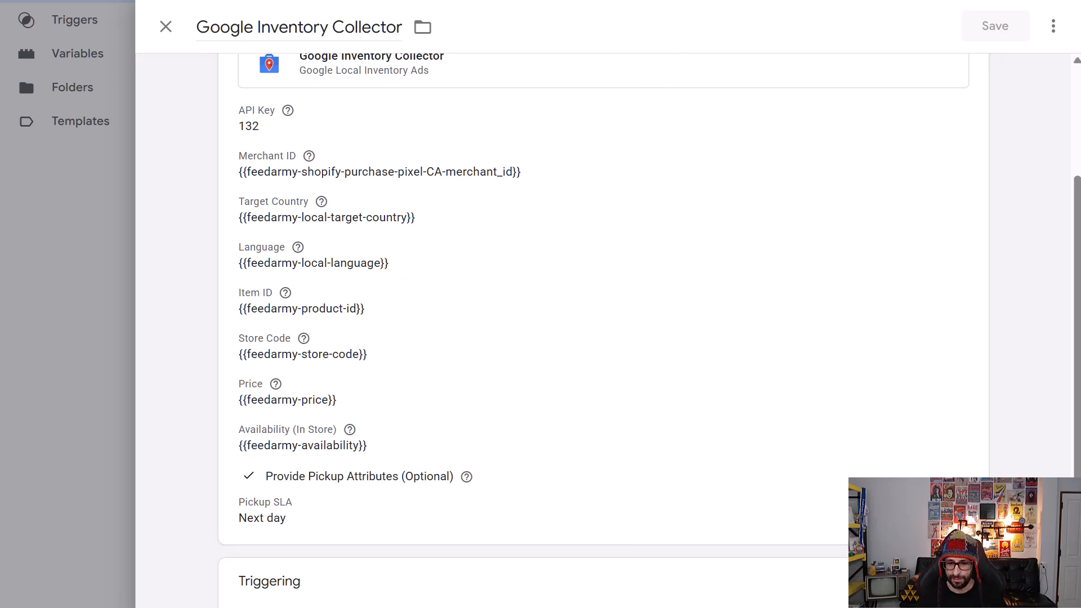
key("alt+Tab")
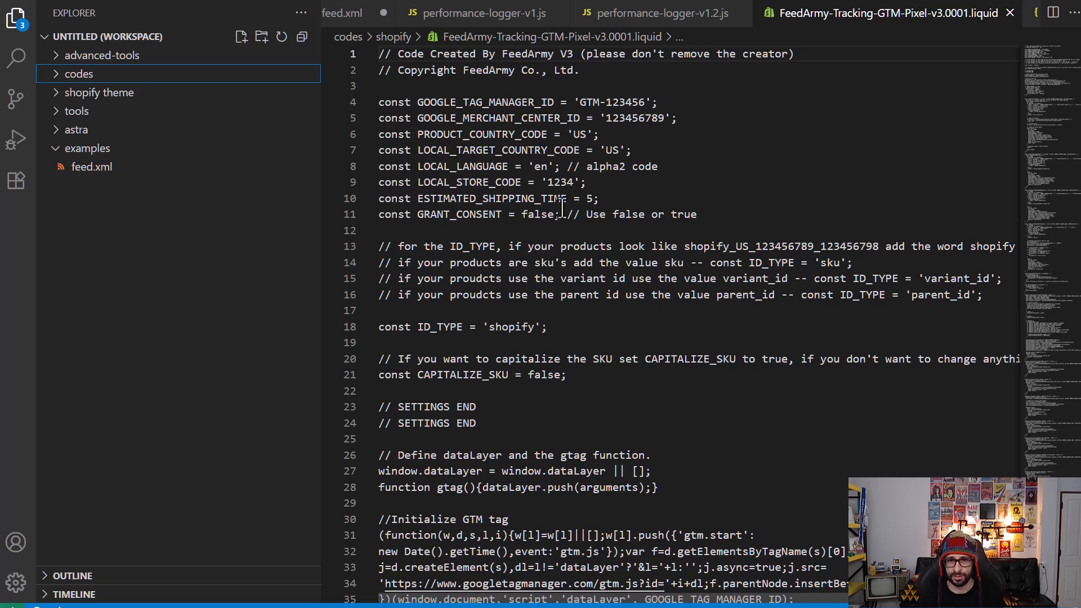
double_click(455, 151)
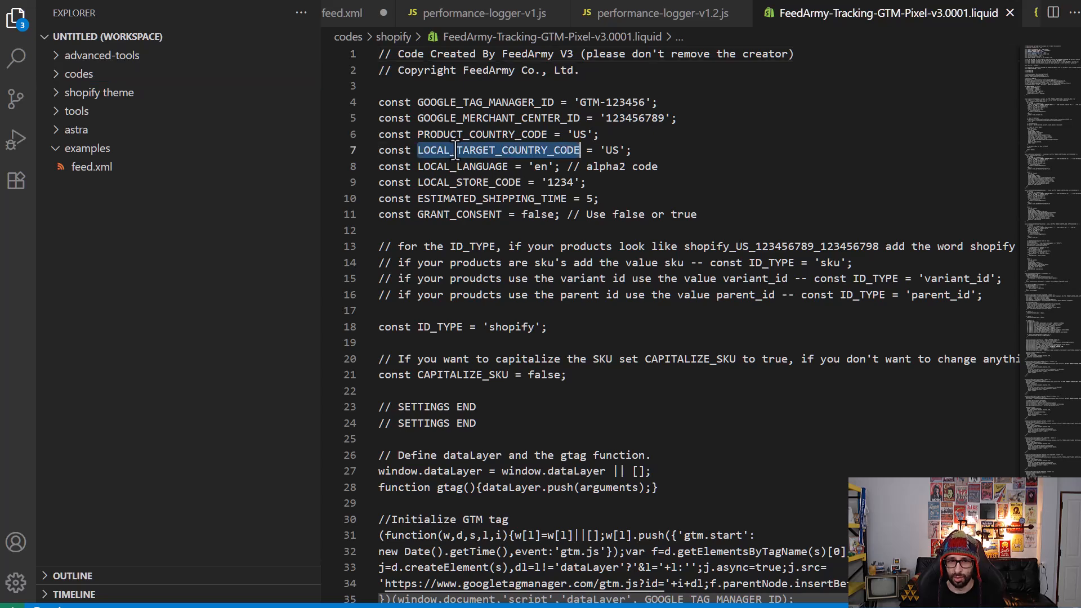
left_click(622, 150)
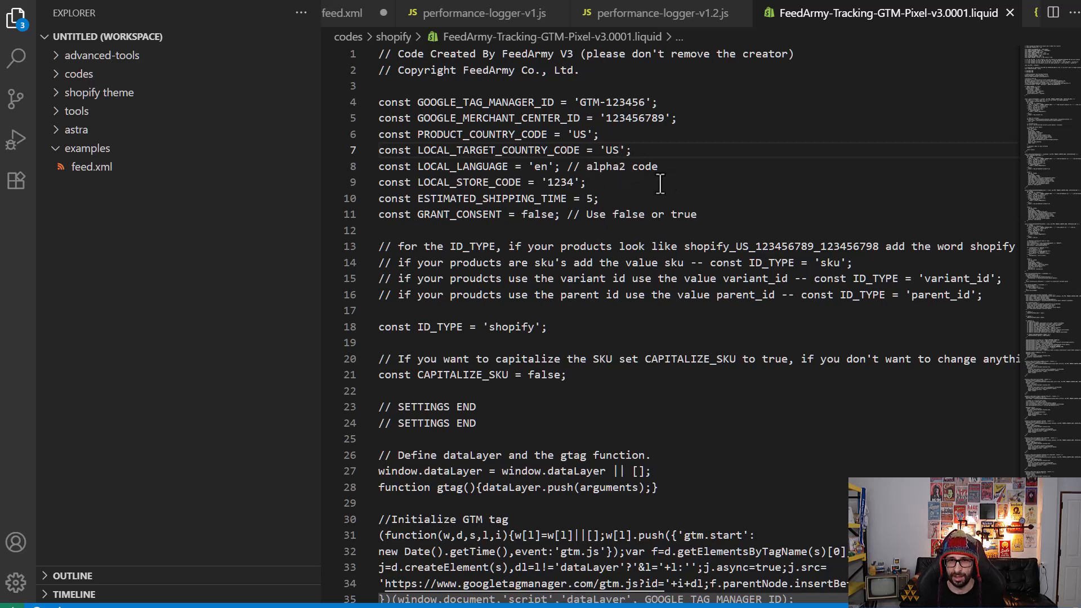
left_click(441, 182)
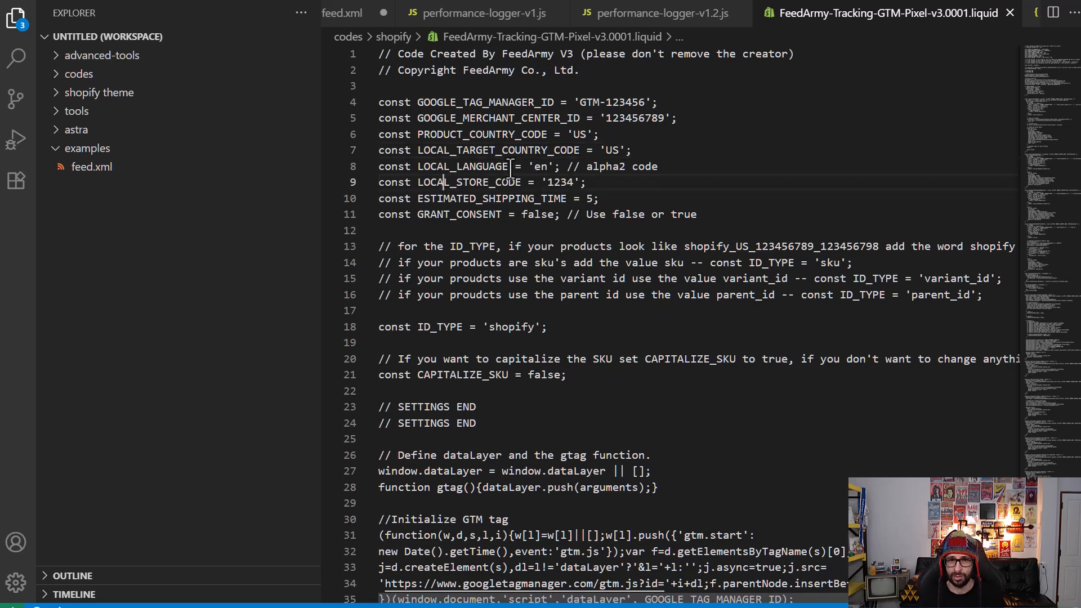
double_click(553, 183)
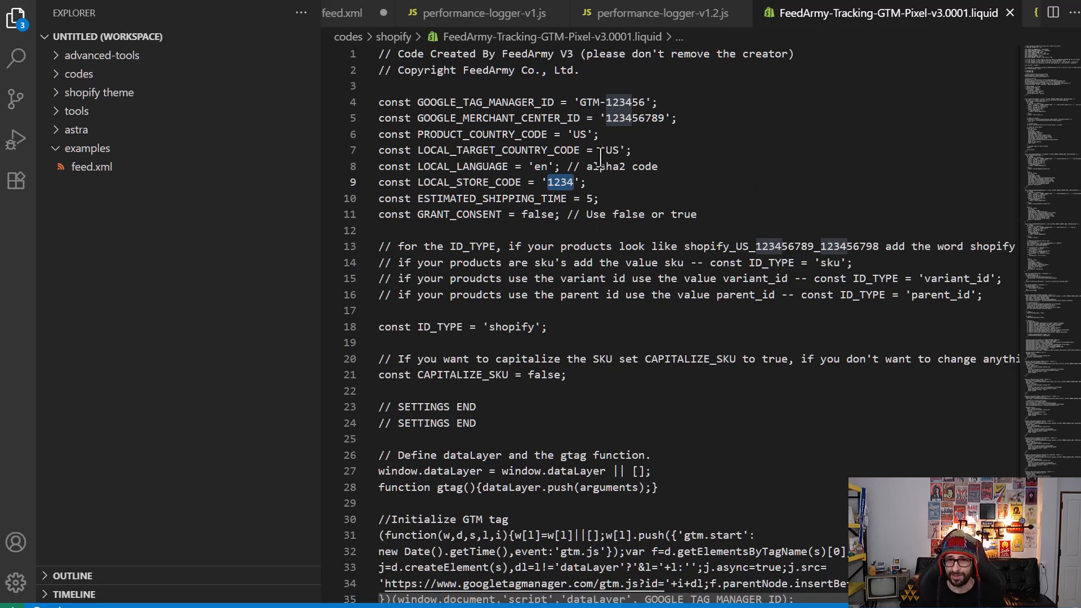
left_click(672, 184)
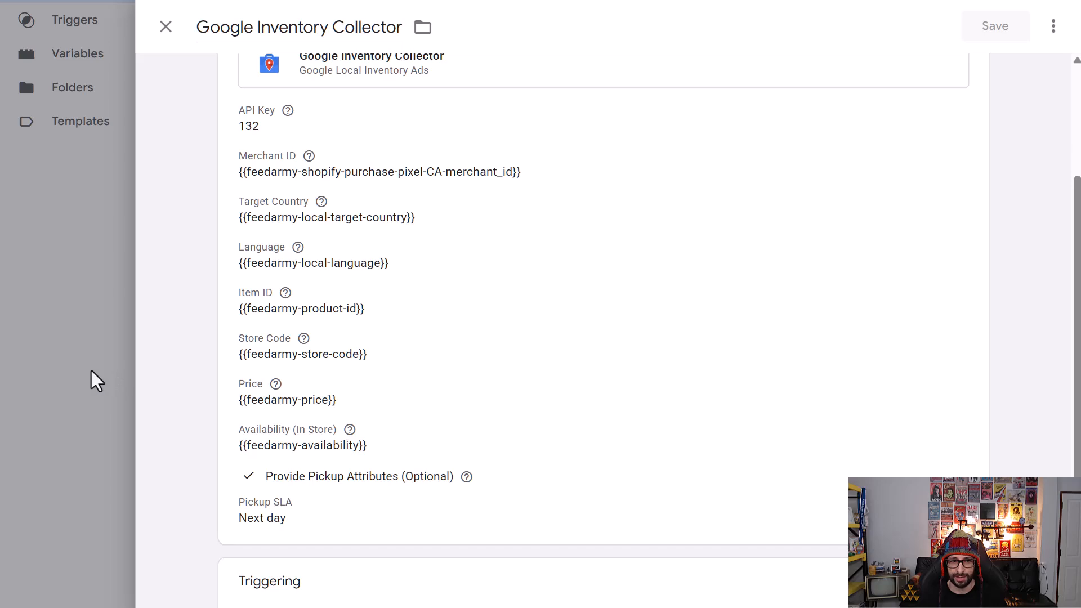
- Back in Tag Manager, close the tag and load GTM Import Container Upgrade For V3.json as the container file to import
key("Escape")
scroll(182, 267, "up", 5)
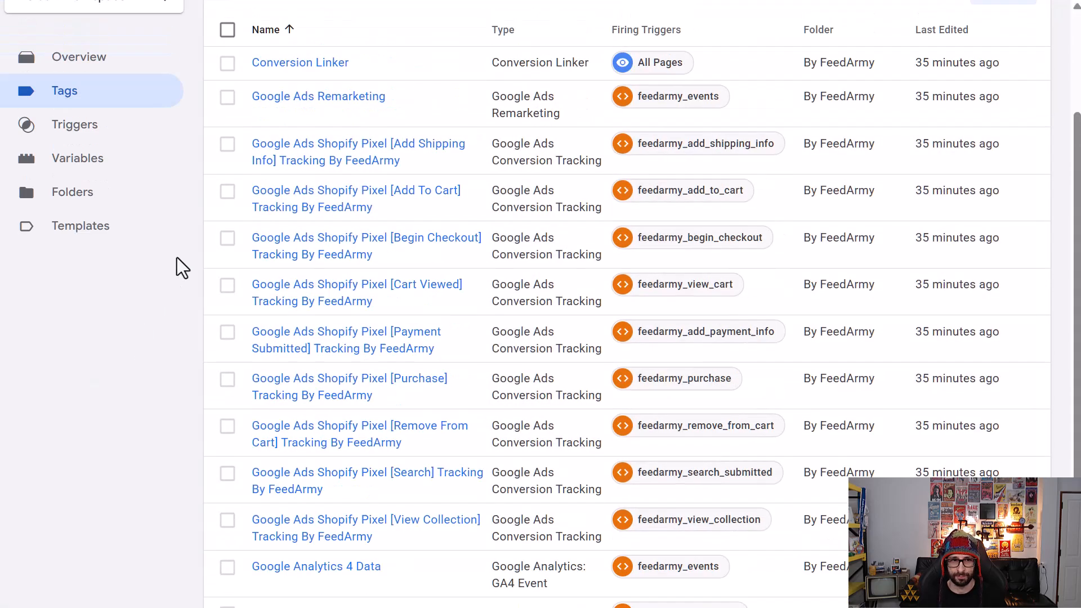
left_click(223, 79)
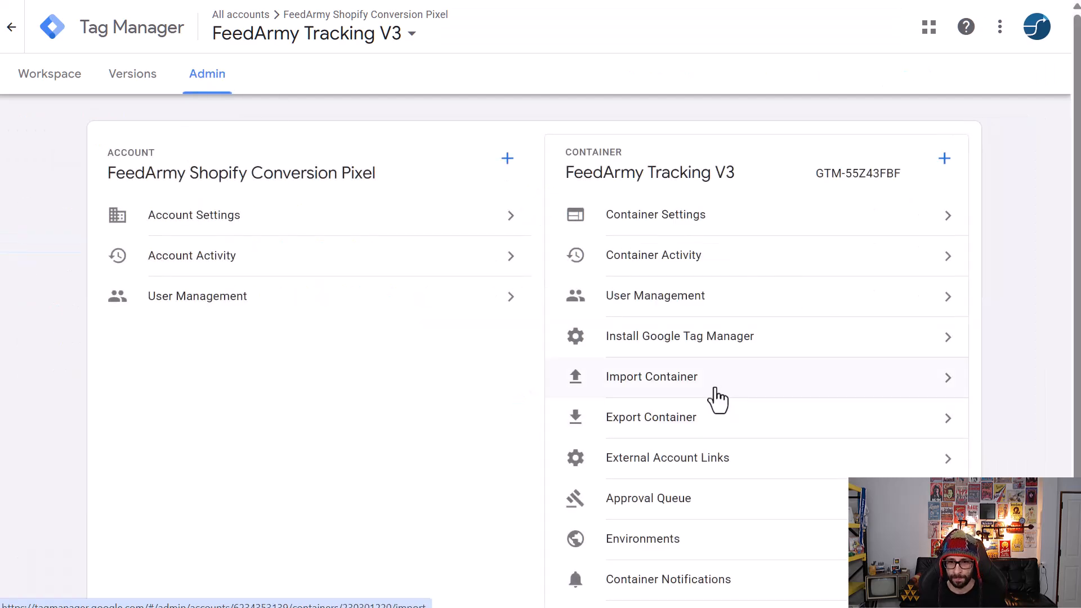
left_click(678, 385)
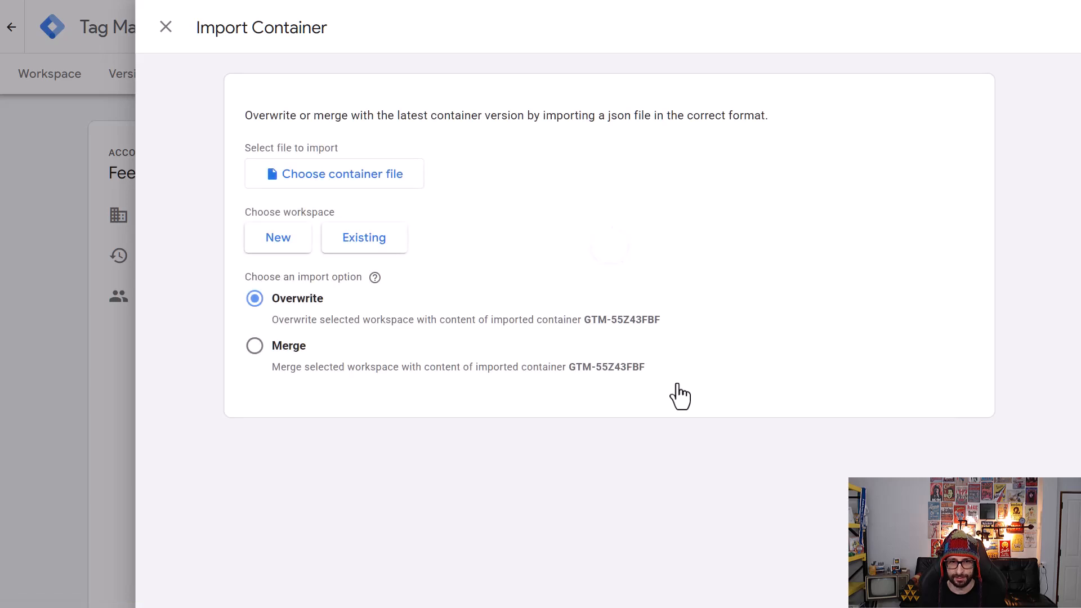
left_click(370, 186)
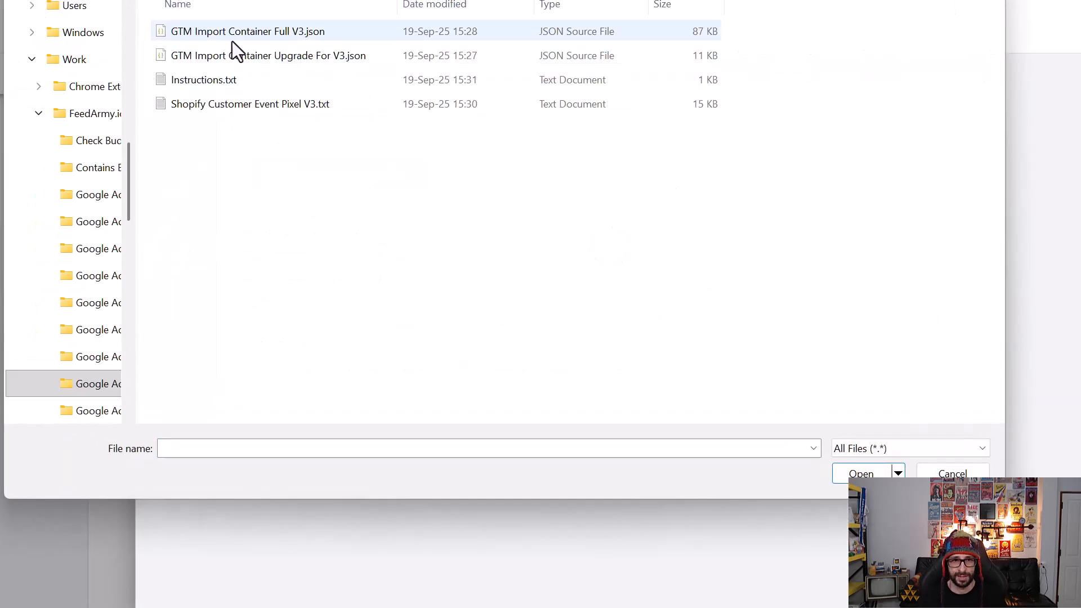
left_click(272, 57)
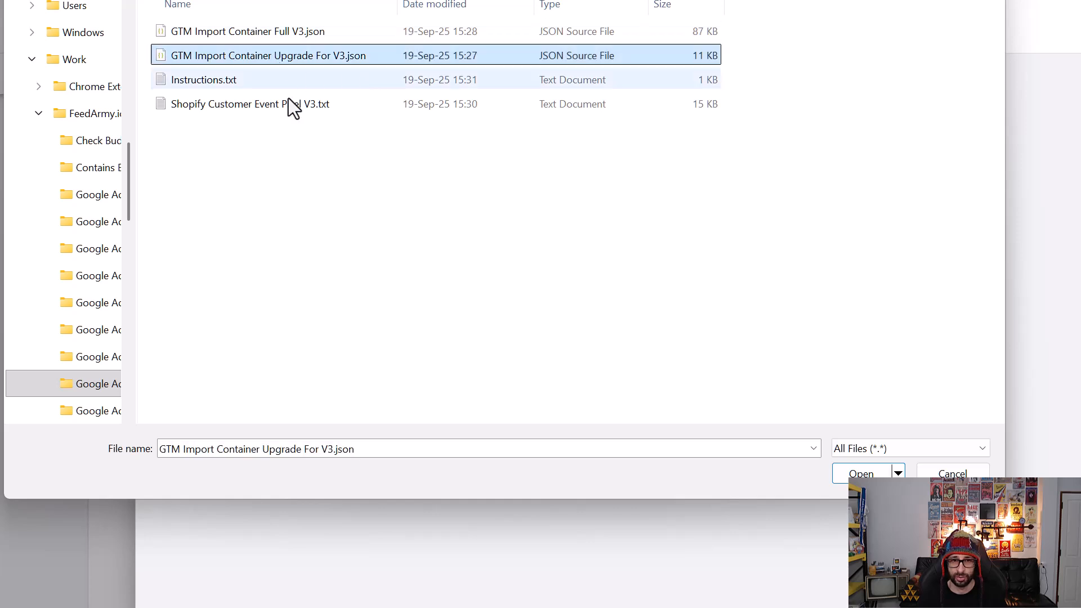
left_click(256, 38)
left_click(295, 62)
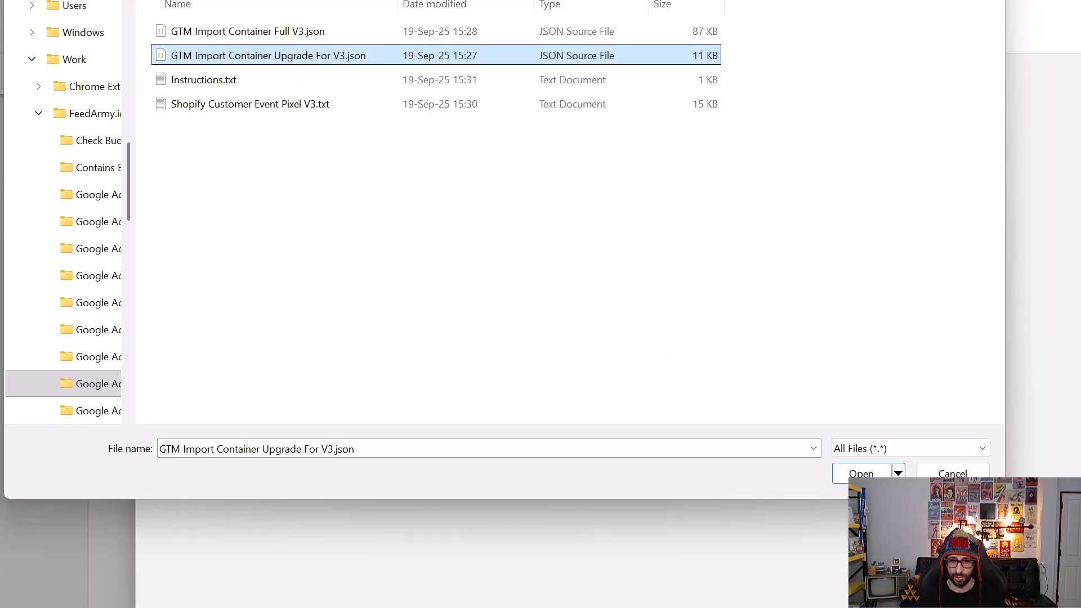
left_click(861, 475)
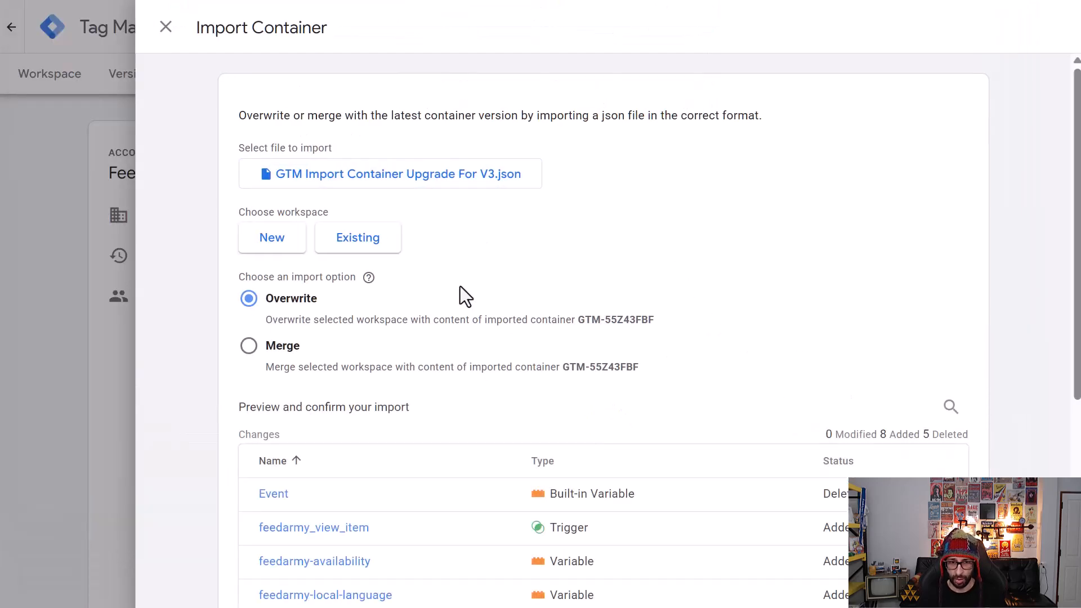
- Preview merging the container file into the existing Default Workspace with conflicting items overwritten, and cancel the import
left_click(360, 246)
left_click(363, 111)
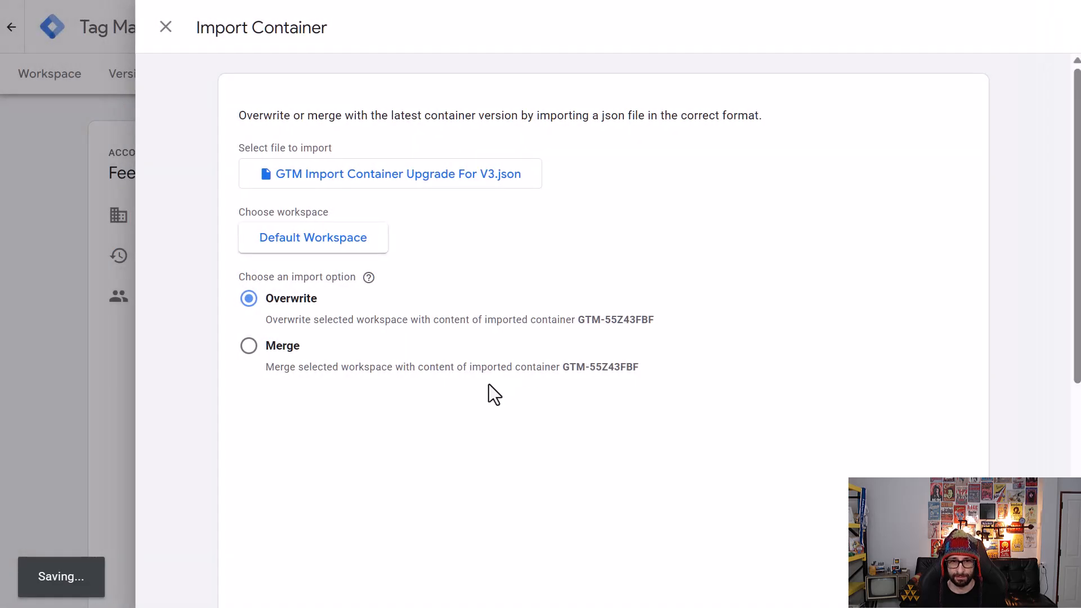
left_click(287, 349)
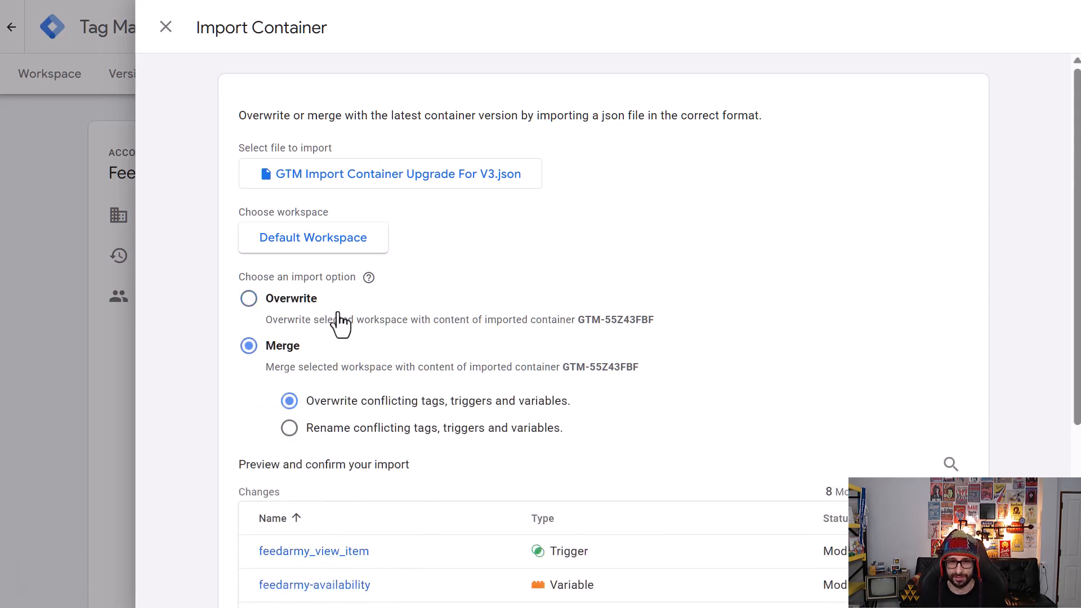
scroll(394, 290, "down", 5)
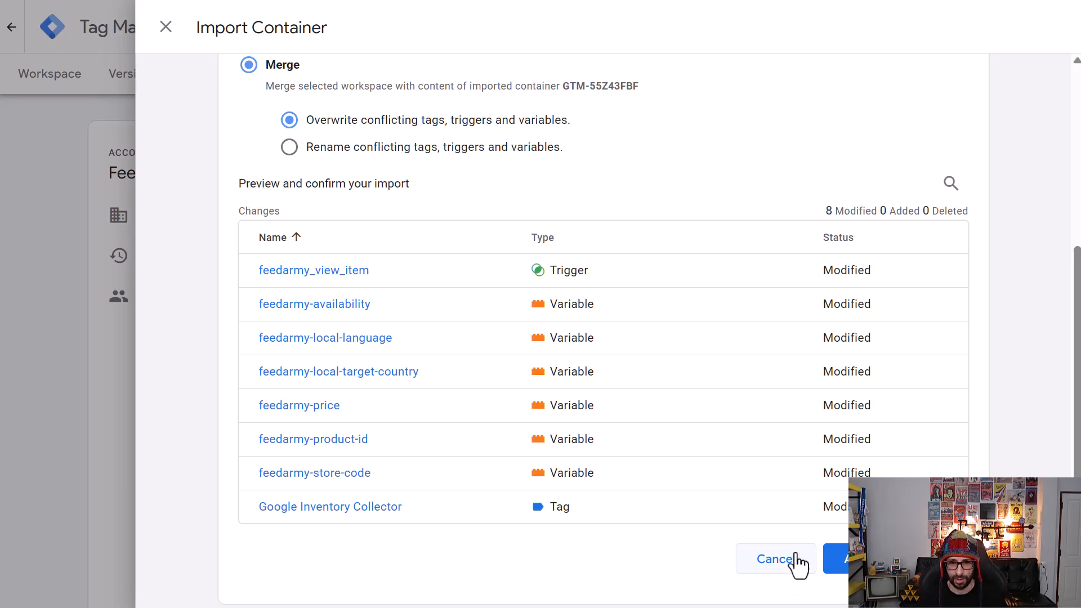
left_click(764, 557)
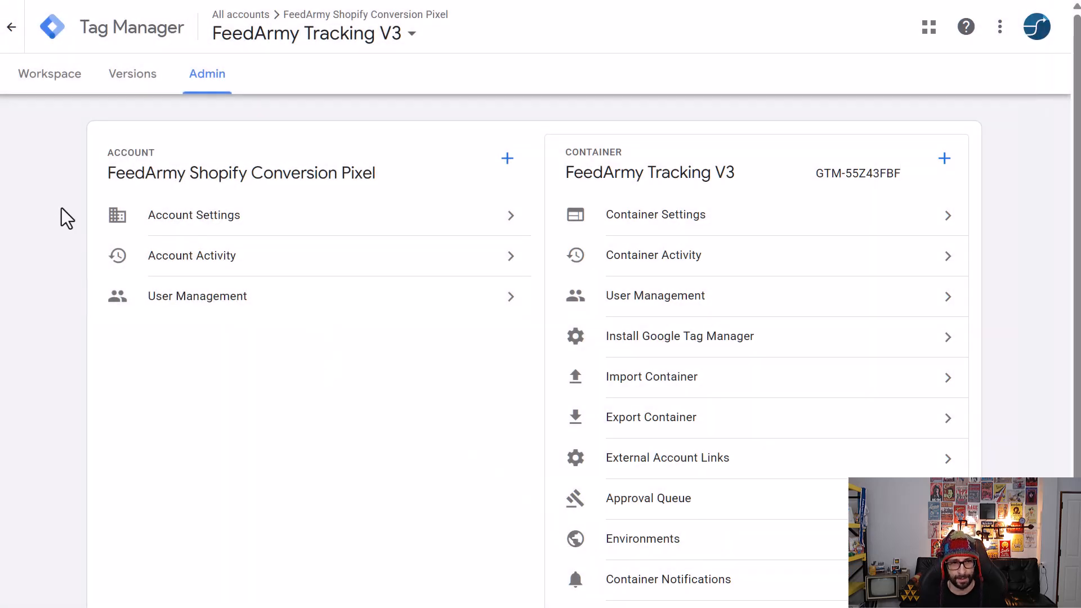
- Open the Google Inventory Collector tag from the workspace's tags and review its configuration fields
left_click(42, 75)
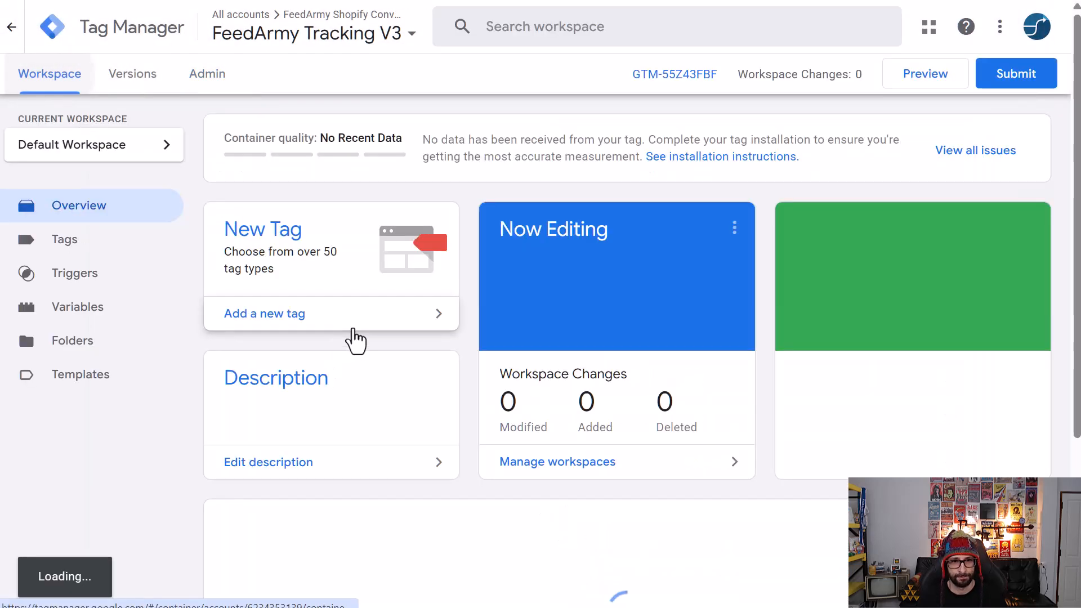
left_click(124, 251)
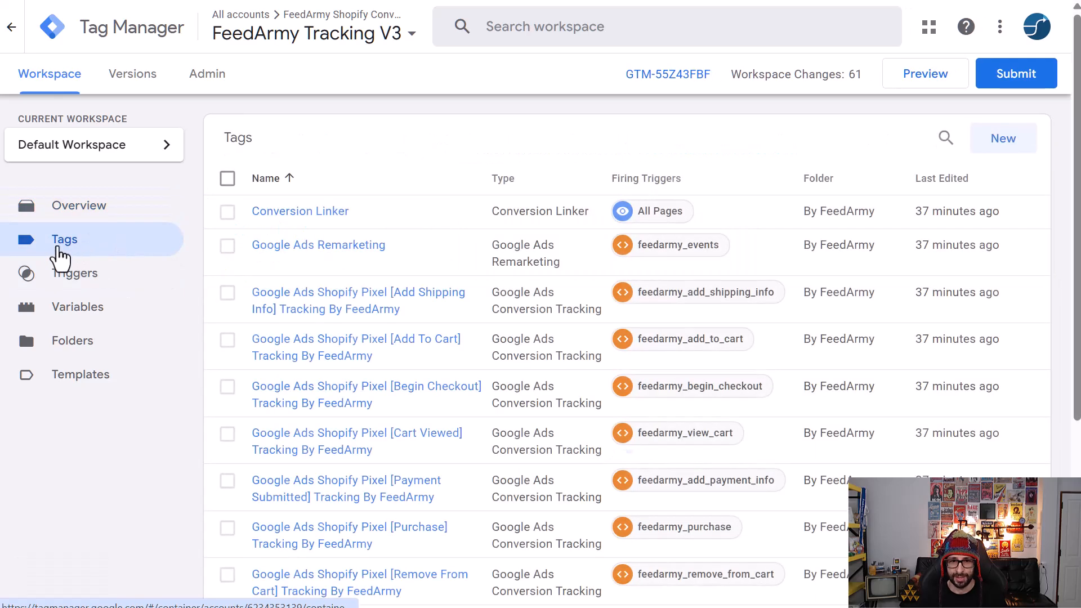
scroll(383, 256, "down", 5)
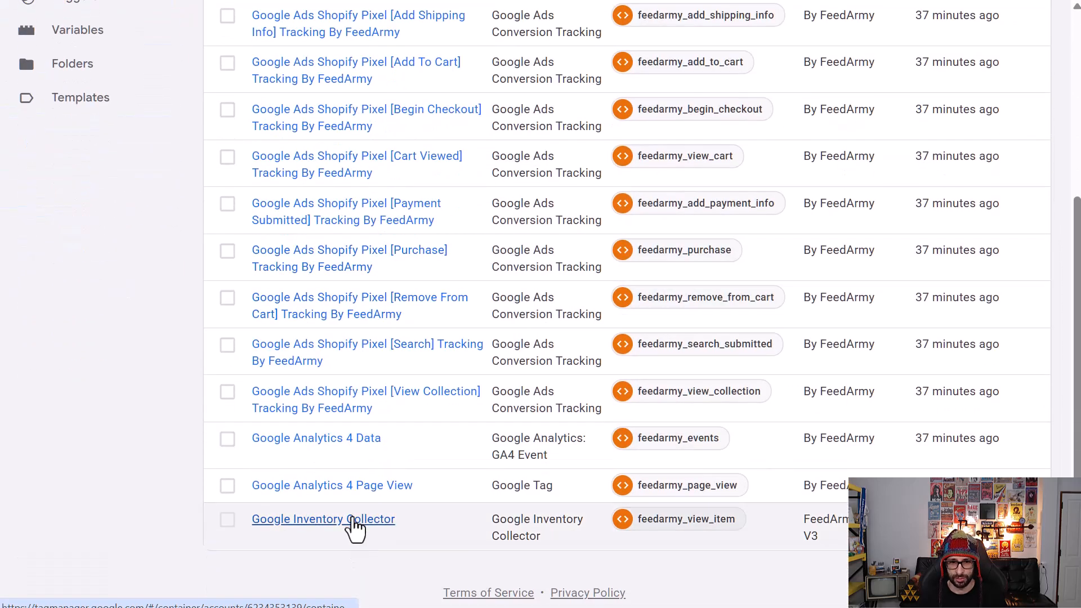
left_click(356, 523)
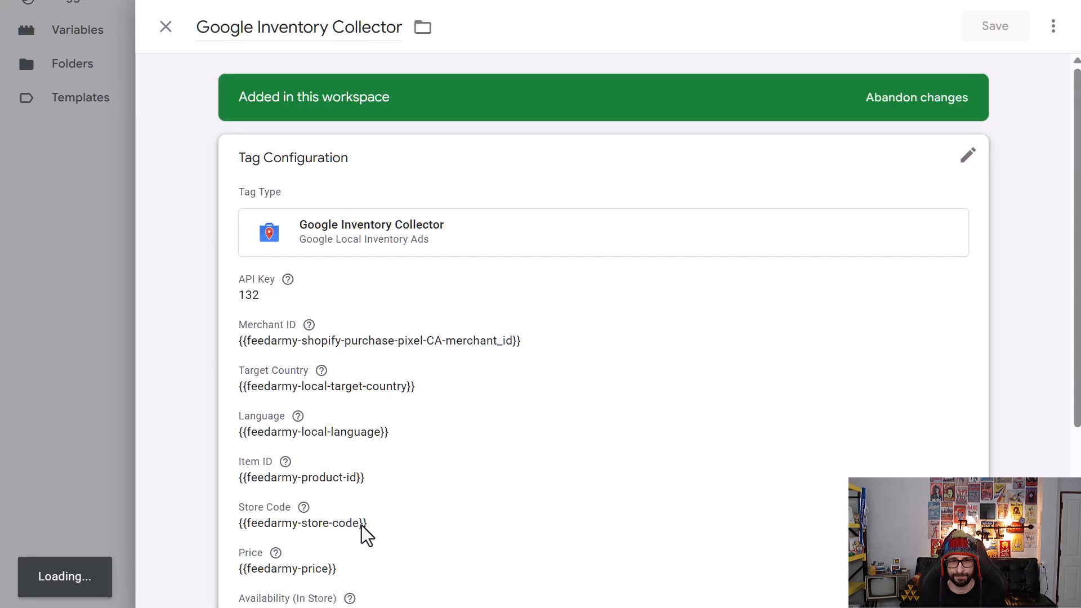
scroll(508, 354, "down", 1)
scroll(511, 365, "down", 1)
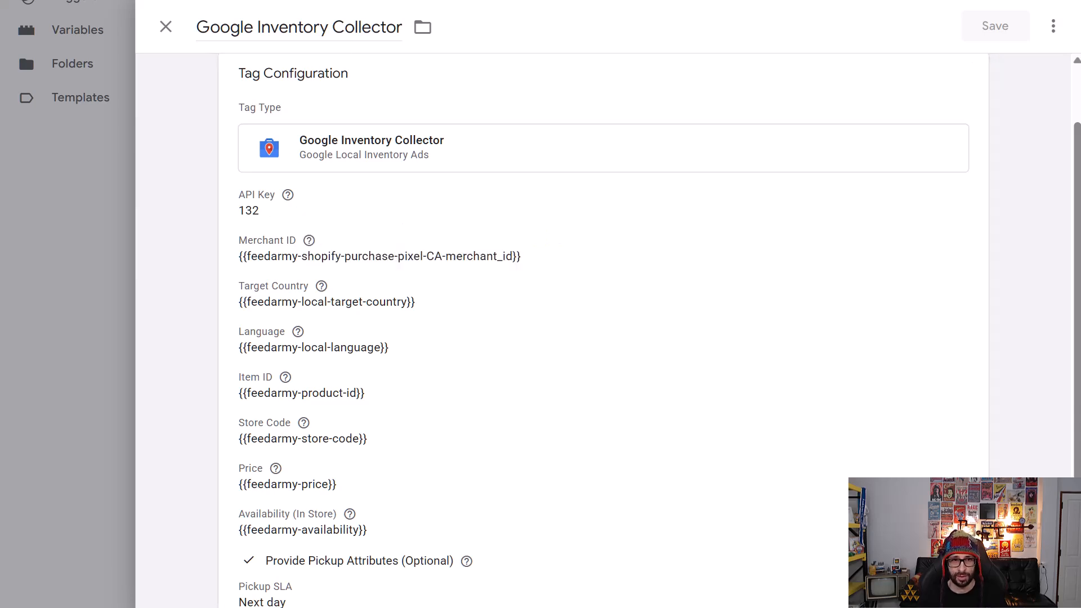
- Open the validation request form from the Merchant Center Help article and review the Website Reported Product Feeds questions
key("ctrl+Tab")
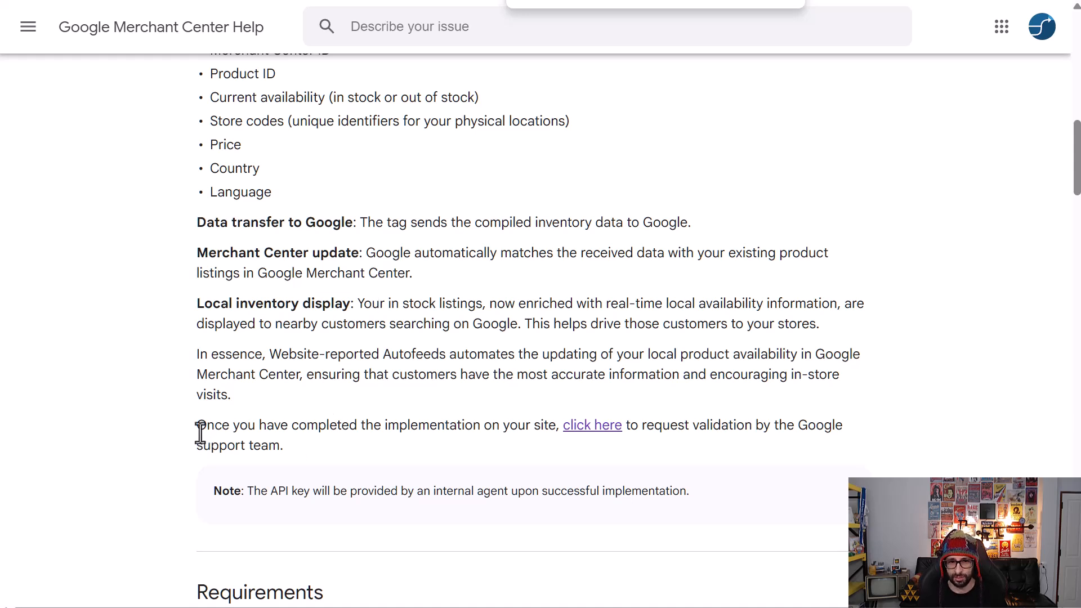
left_click(610, 436)
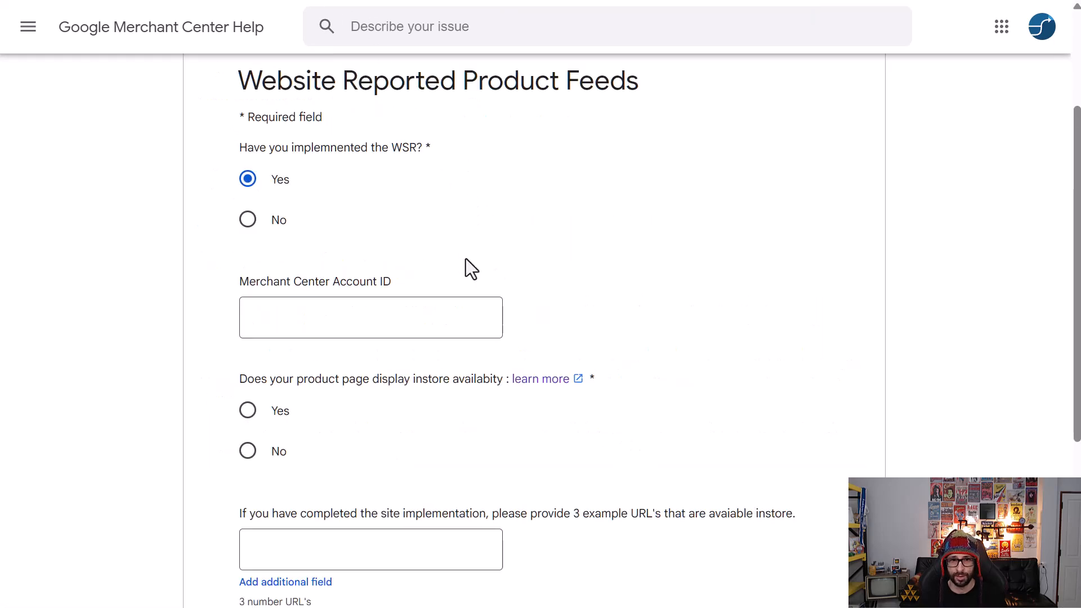
scroll(495, 250, "up", 3)
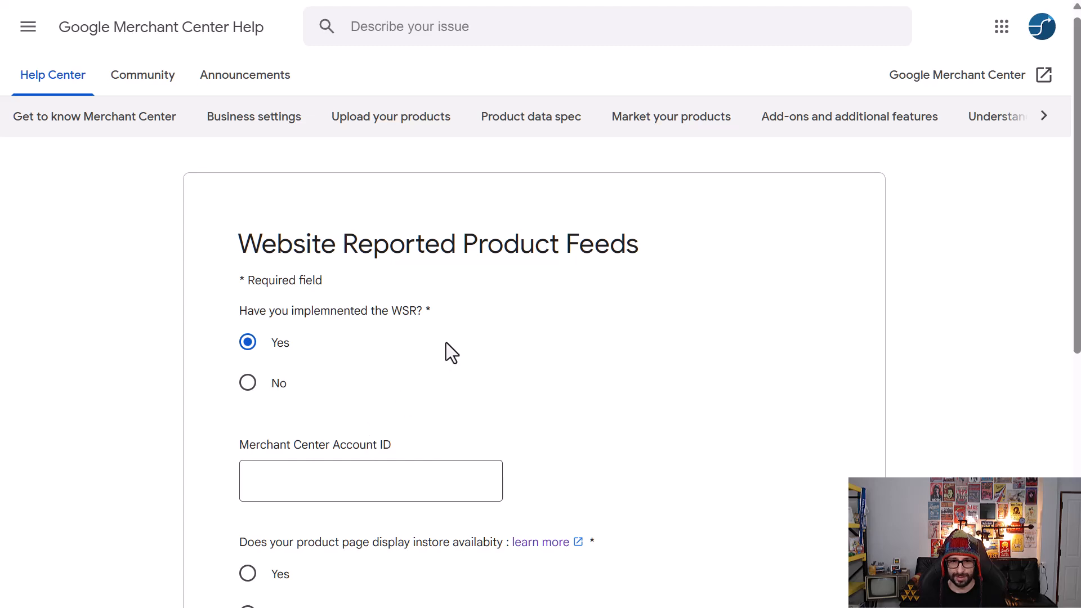
scroll(446, 343, "down", 3)
scroll(446, 343, "down", 3)
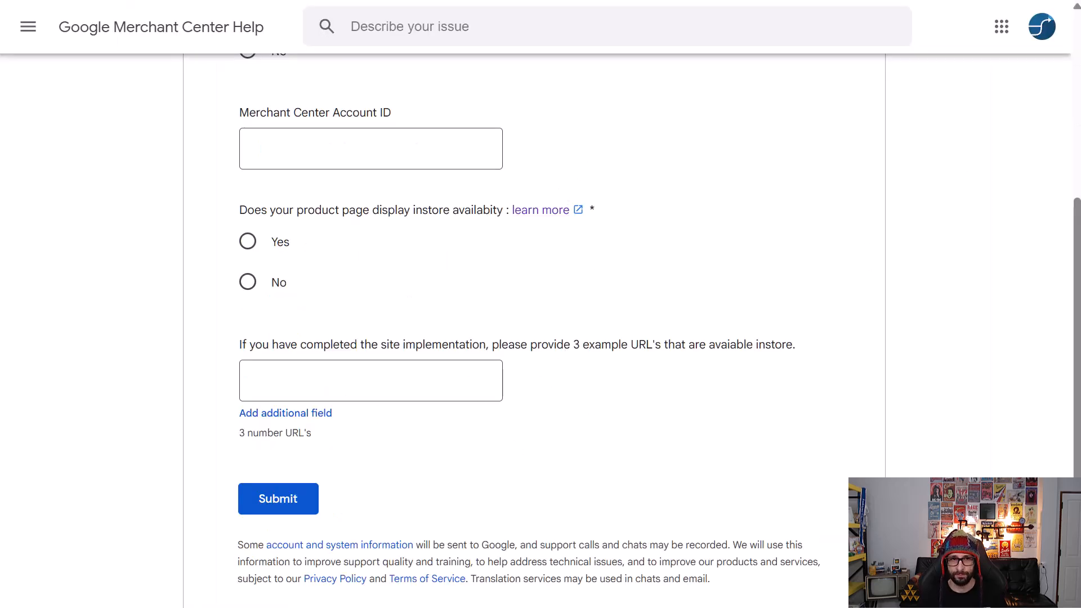
scroll(474, 456, "down", 2)
scroll(405, 278, "up", 2)
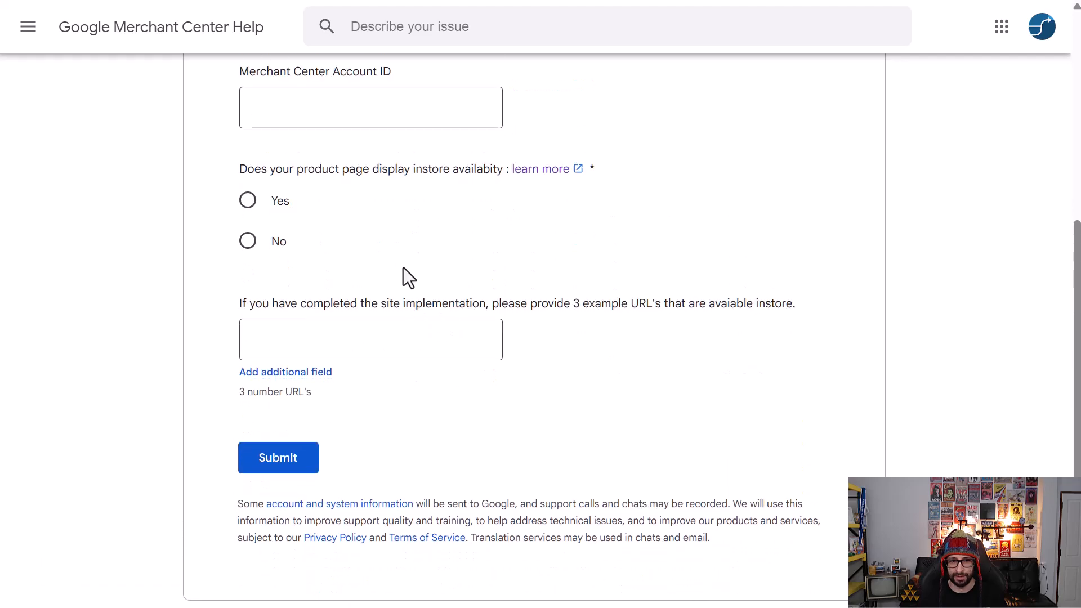
- Return to the help article and highlight the note about how the API key is provided
key("alt+Left")
scroll(457, 334, "down", 3)
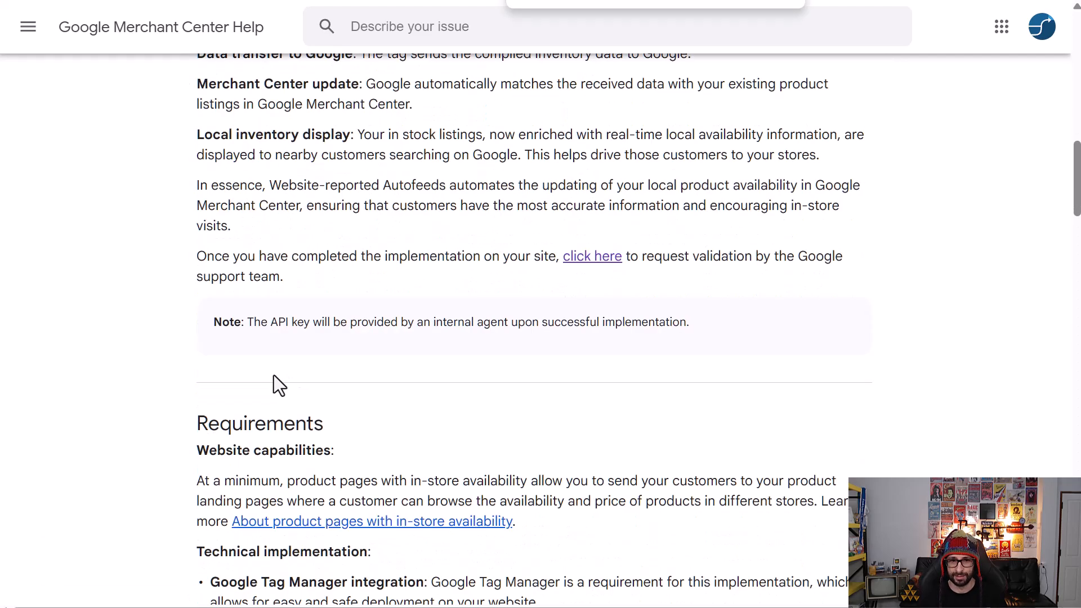
left_click_drag(212, 321, 693, 324)
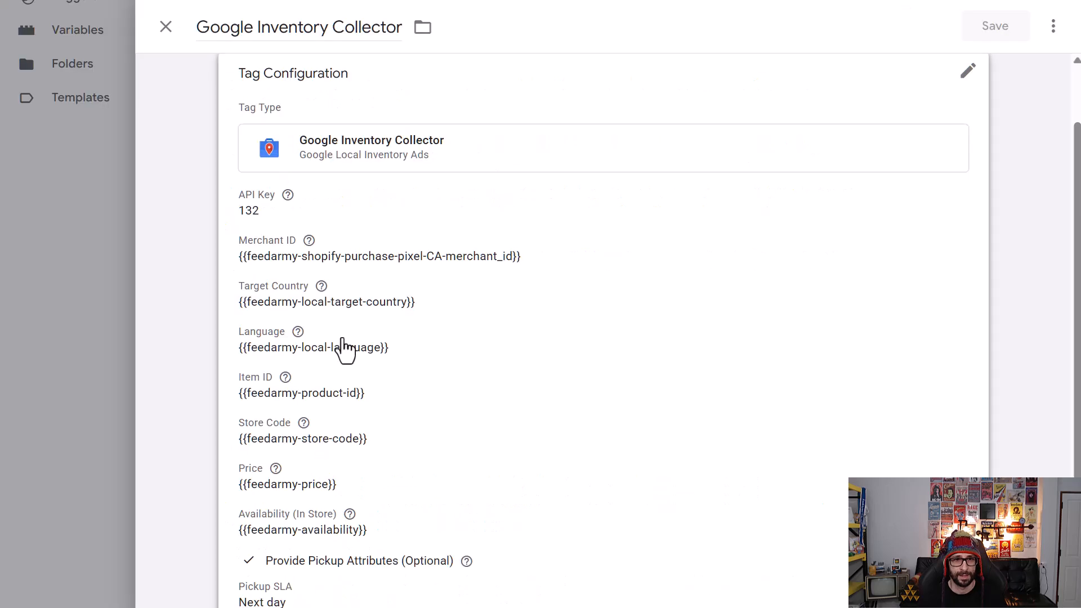
- Back in the Google Inventory Collector tag, edit the tag configuration and choose Next day as the Pickup SLA
scroll(332, 371, "down", 3)
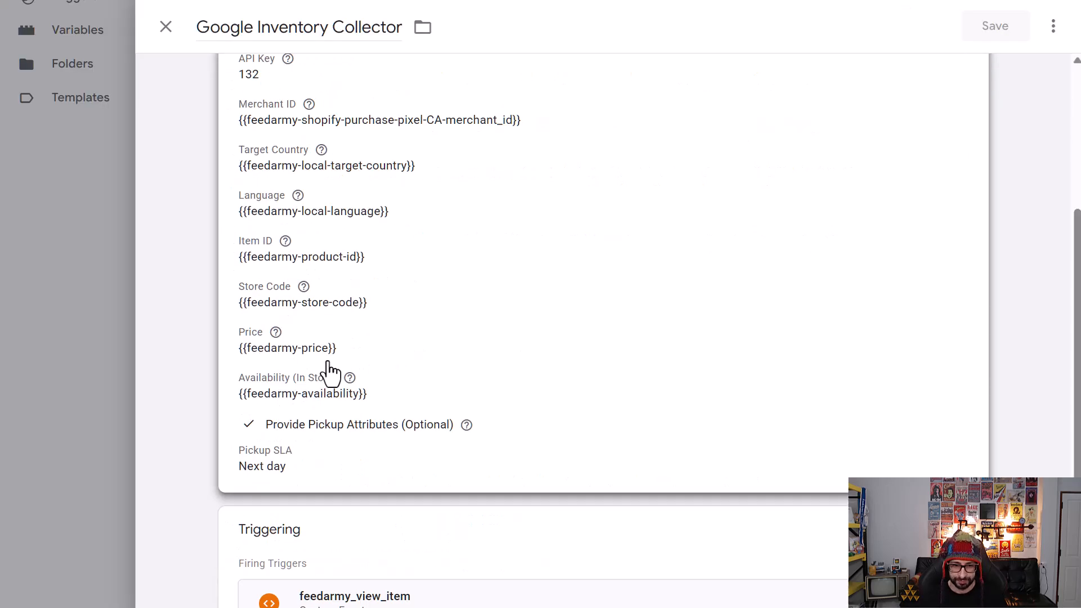
scroll(329, 372, "down", 1)
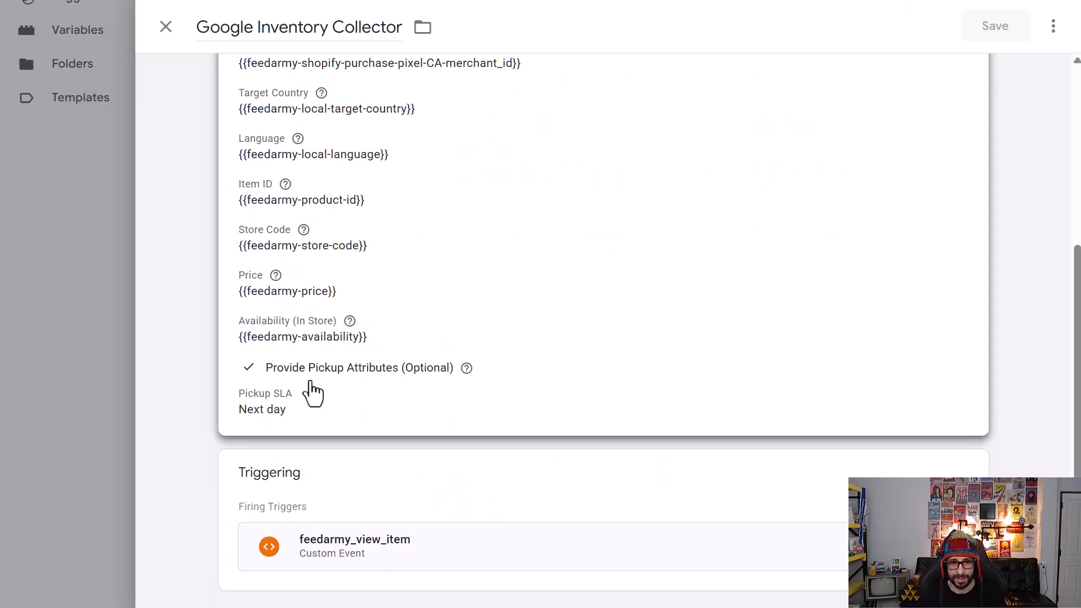
left_click(312, 394)
scroll(394, 398, "down", 5)
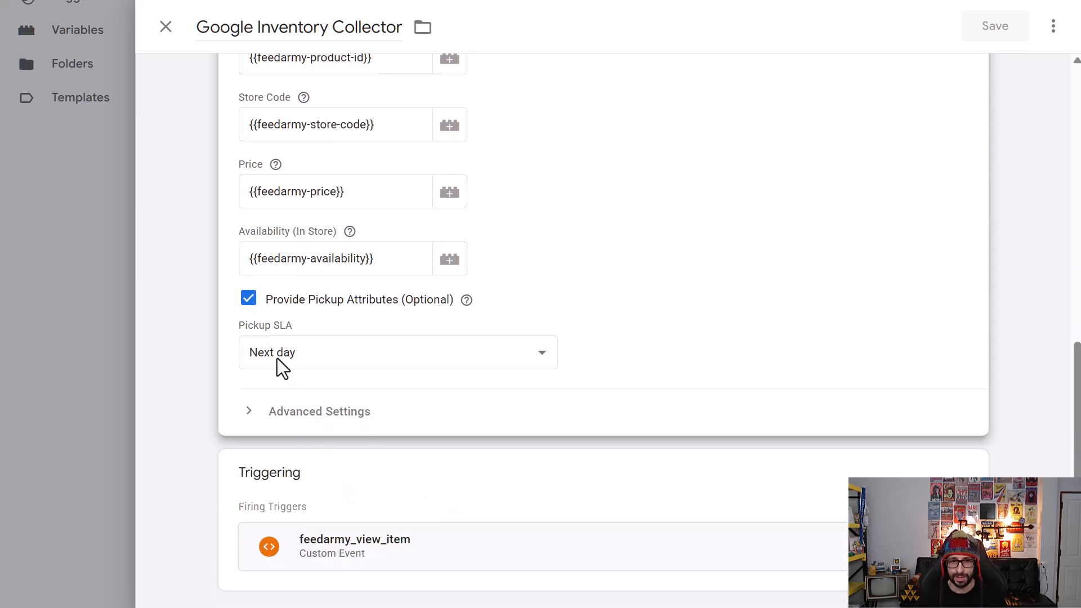
left_click(279, 365)
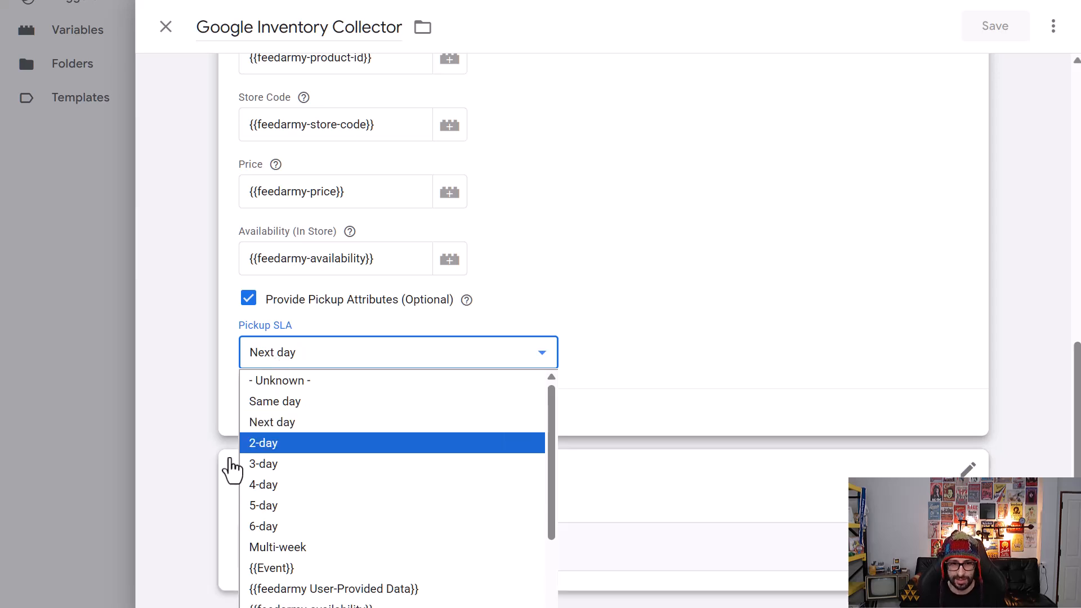
left_click(282, 429)
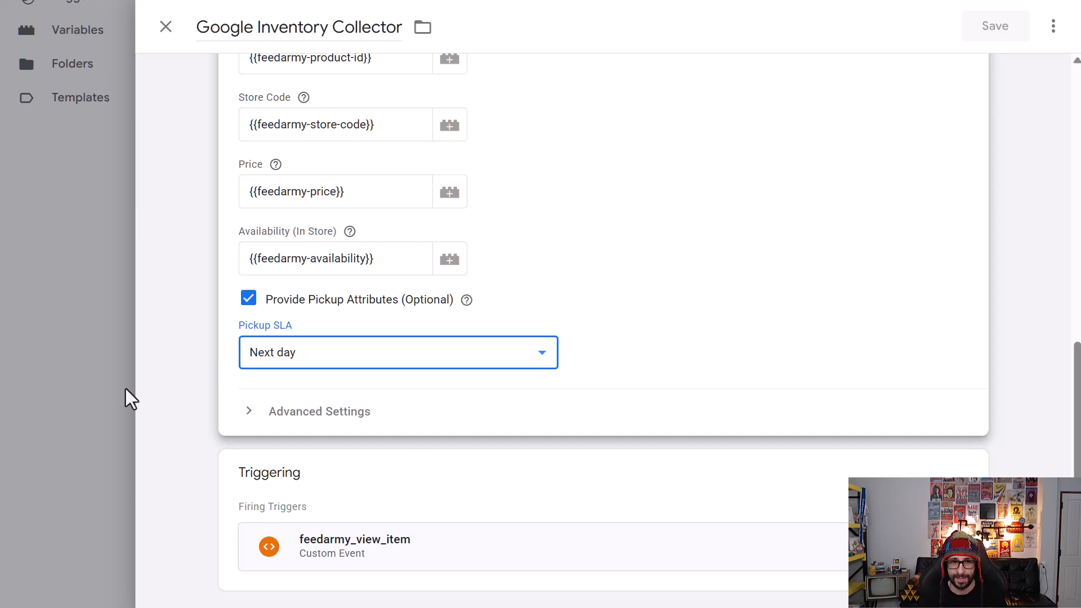
- Close the Google Inventory Collector tag and return to the workspace's tag list
left_click(111, 367)
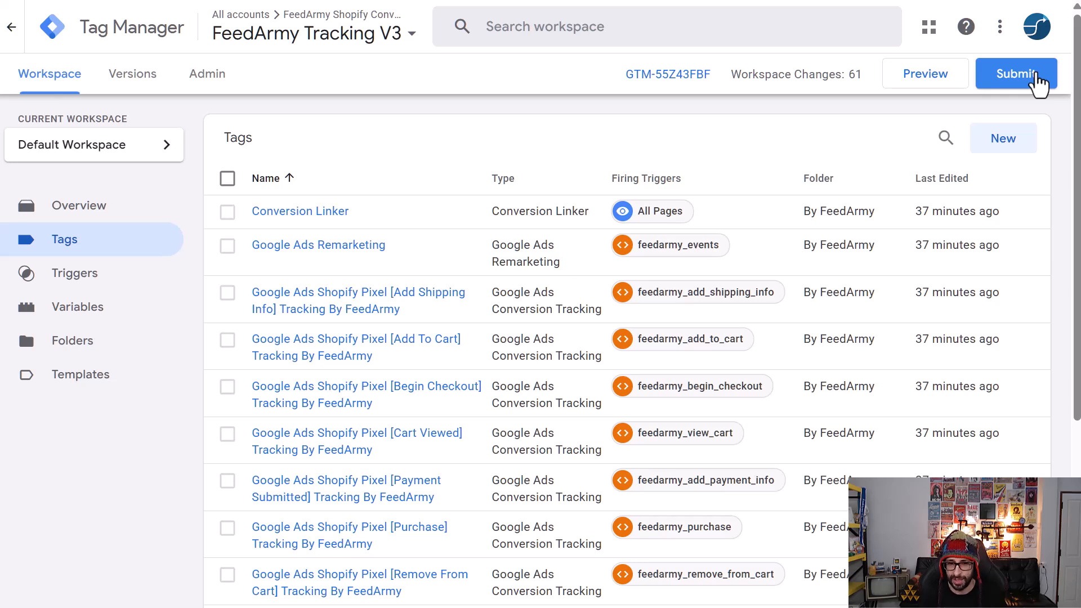
left_click(1035, 79)
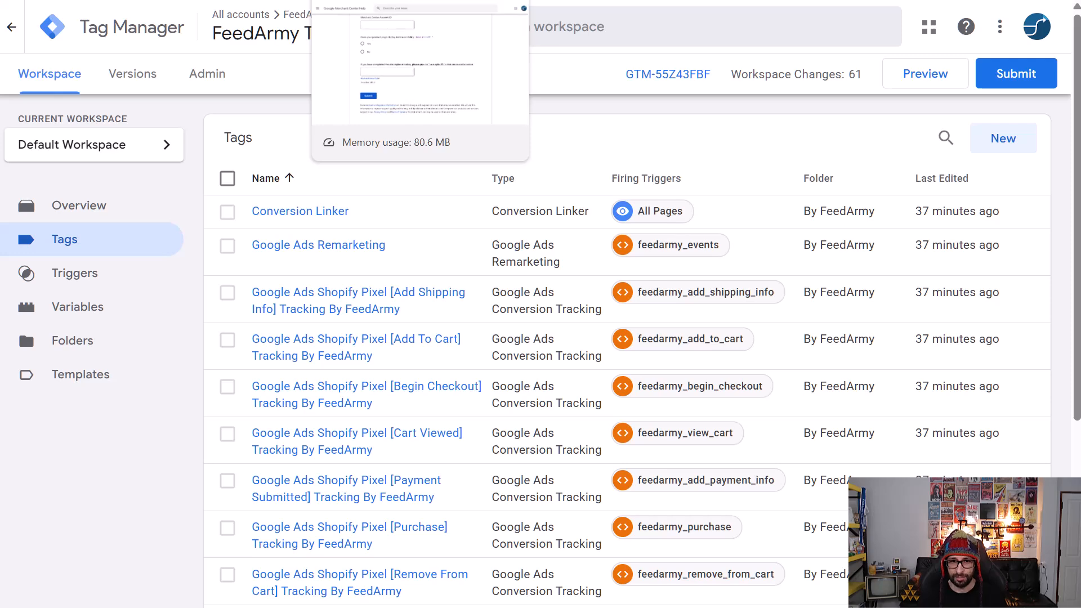
- Reopen the Google Inventory Collector tag, check where its API Key is configured, and return to the tag list
scroll(355, 506, "down", 5)
left_click(337, 520)
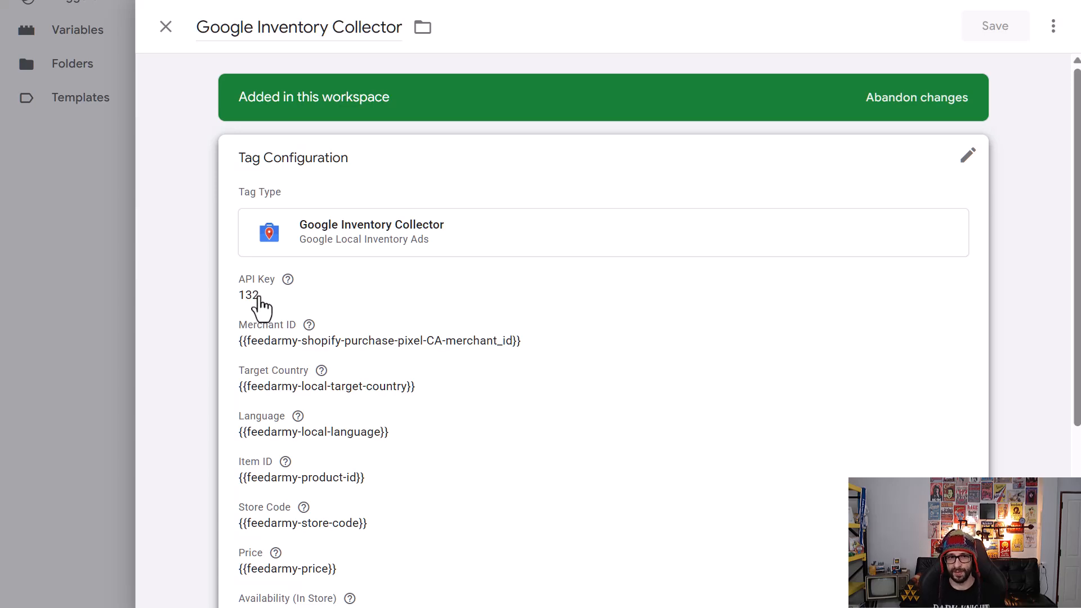
left_click(43, 295)
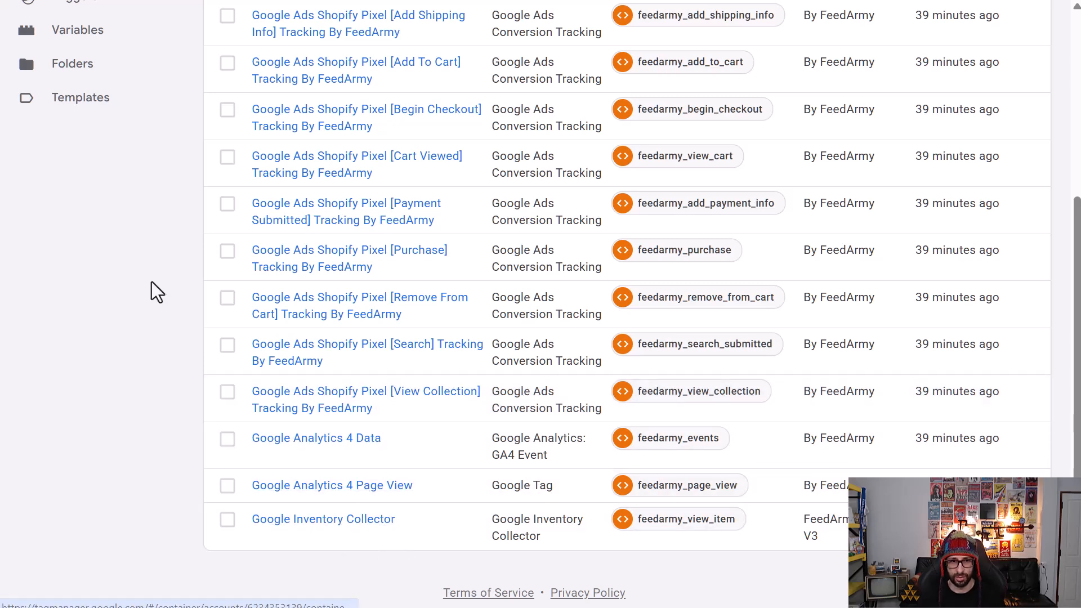
scroll(152, 292, "up", 5)
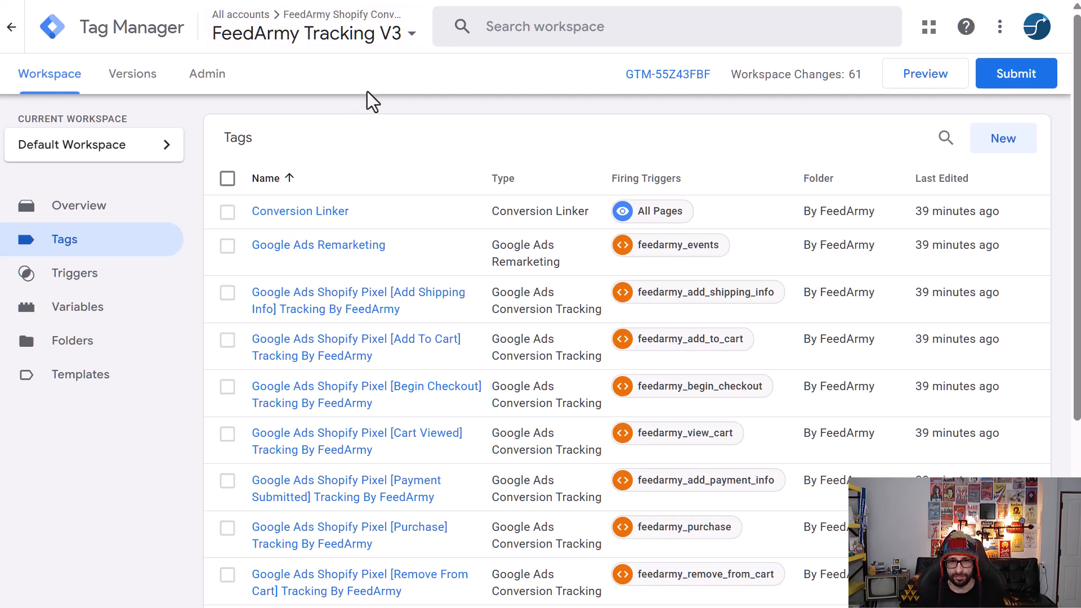
scroll(371, 101, "down", 5)
scroll(371, 101, "up", 5)
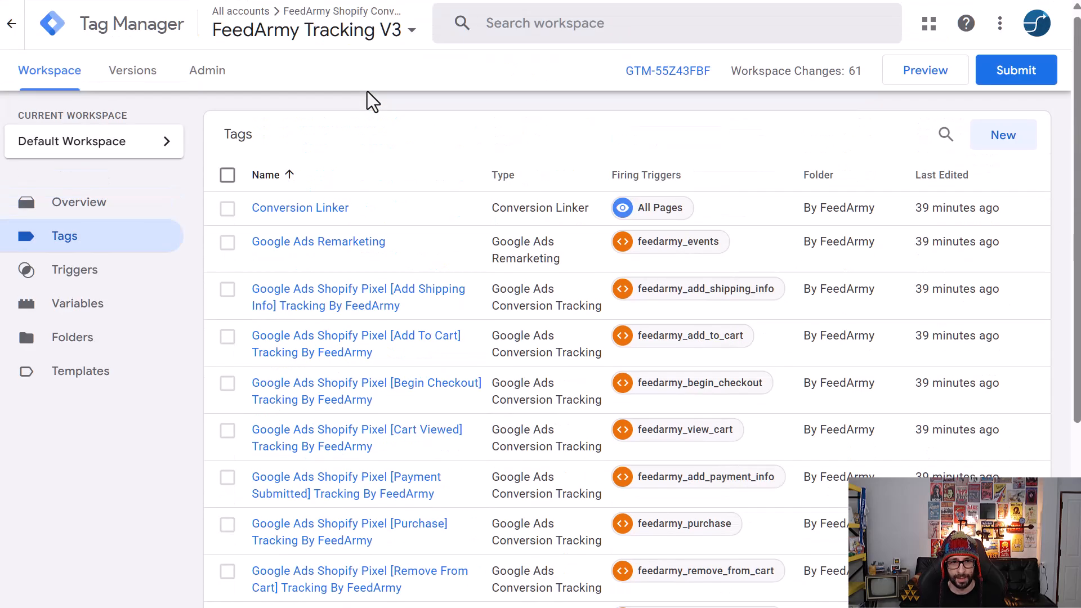